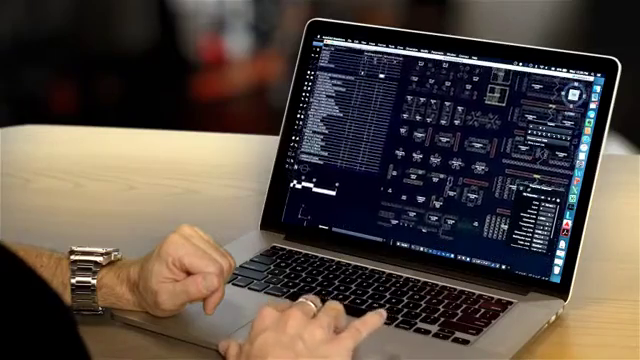
scroll(420, 130, up, 5)
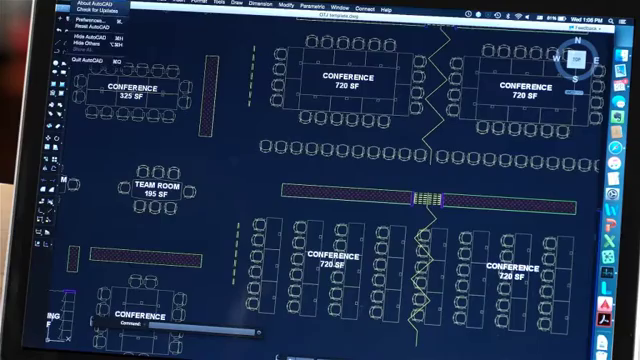
Run Check for Updates from the AutoCAD menu to confirm the product is current.
click(95, 11)
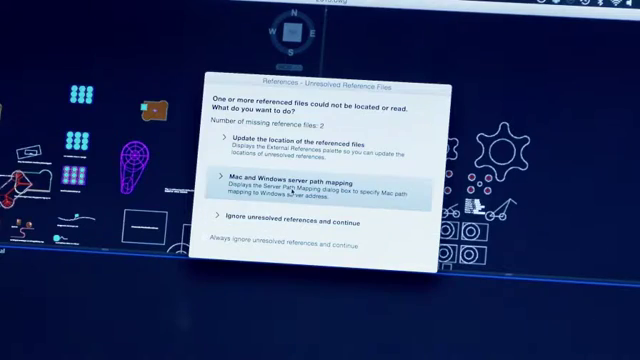
Add a new Mac-and-Windows server path mapping and list recent Windows server addresses.
click(291, 190)
click(192, 300)
click(505, 186)
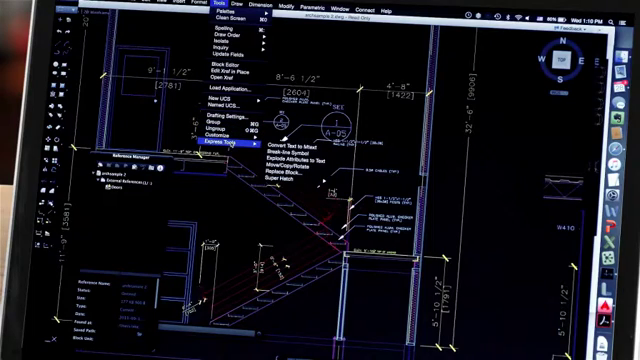
Replace the Drawing Title block with the chosen replacement block via Express Tools Replace Block.
click(274, 171)
click(272, 103)
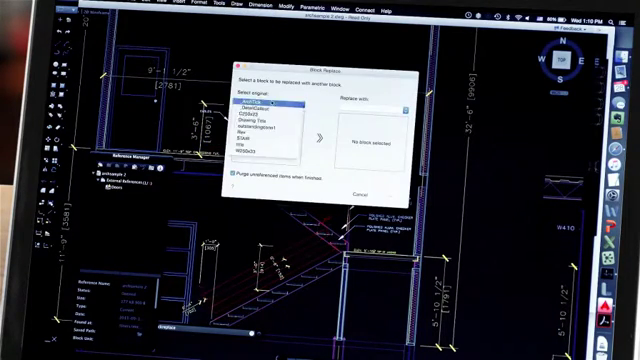
click(268, 121)
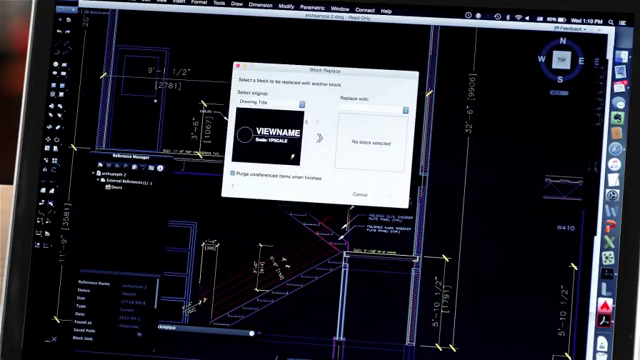
click(355, 109)
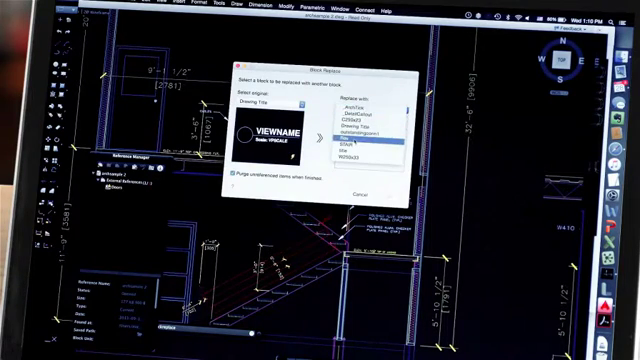
click(350, 139)
click(388, 193)
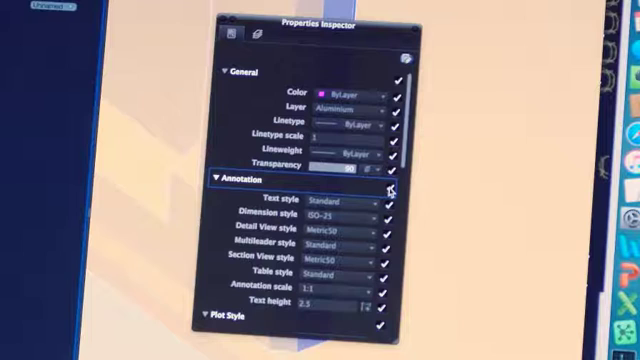
Switch the Properties Inspector to the My Properties view listing only checked properties.
click(407, 60)
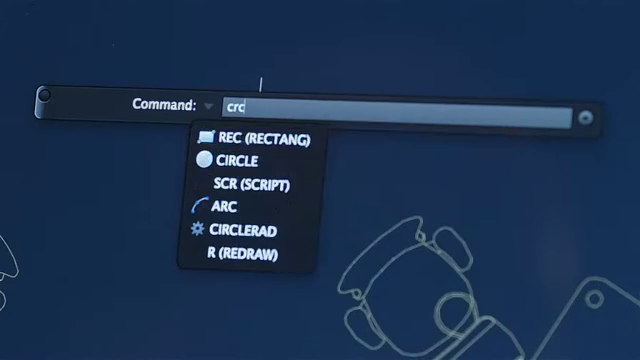
text(le)
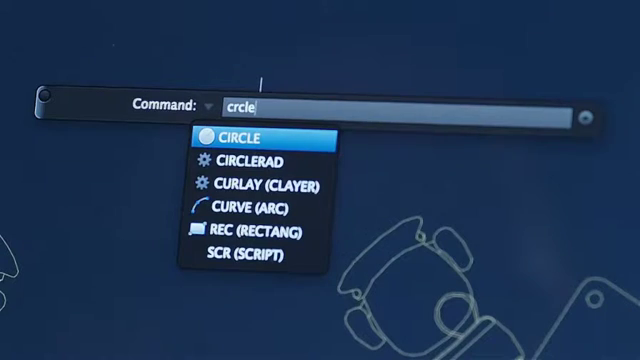